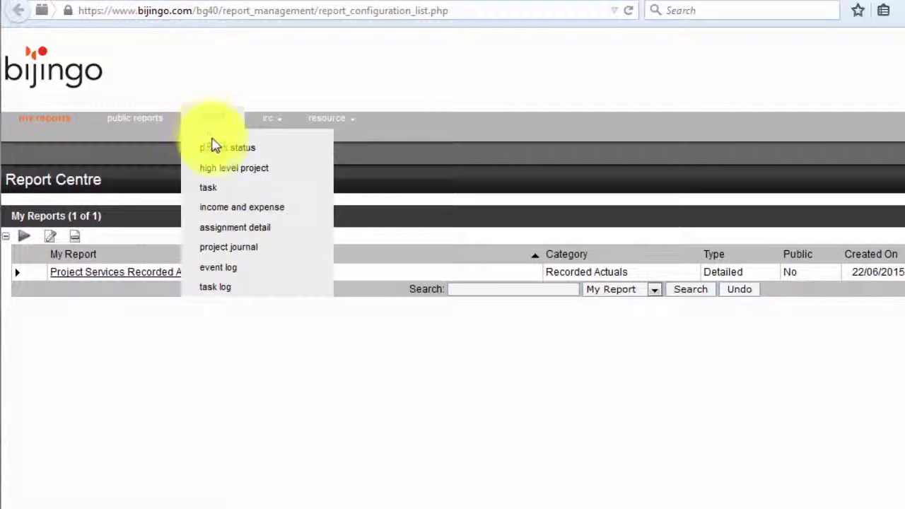
- Start a high level project report using the Project Review Report template
{"action": "left_click", "coordinate": [223, 171]}
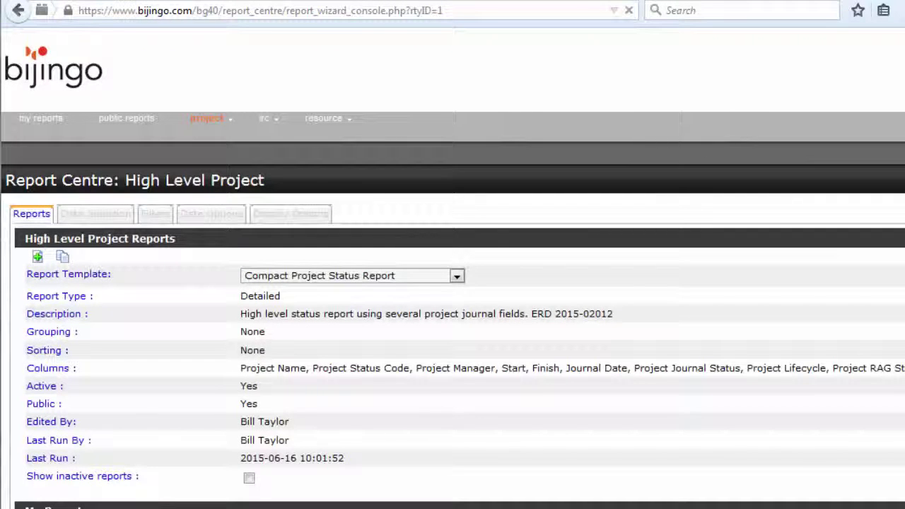
{"action": "left_click", "coordinate": [456, 277]}
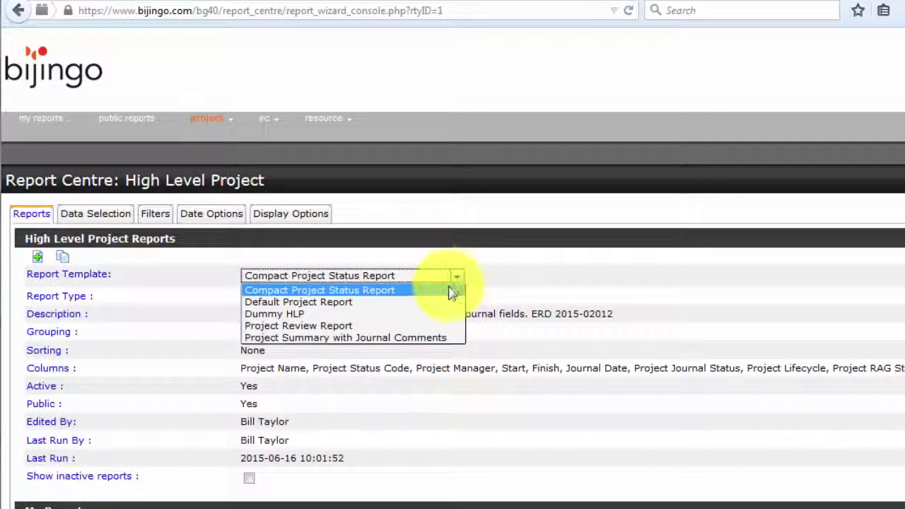
{"action": "left_click", "coordinate": [430, 327]}
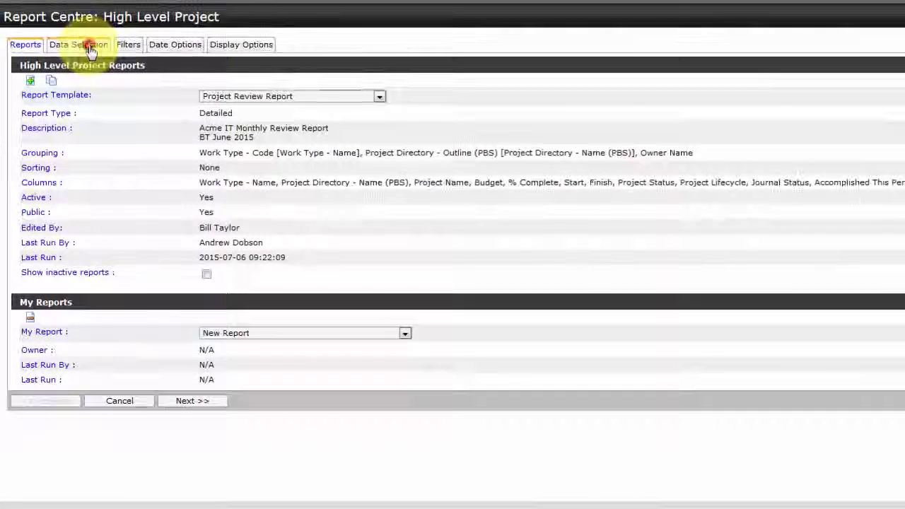
- Select all projects in the 1 ACME IT folder, including its children, and exclude the Closed project status
{"action": "left_click", "coordinate": [84, 60]}
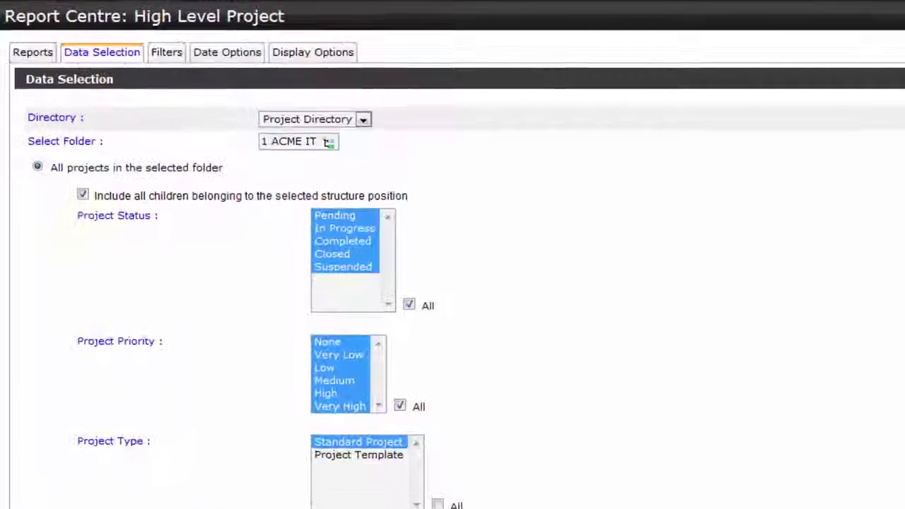
{"action": "left_click", "coordinate": [83, 195]}
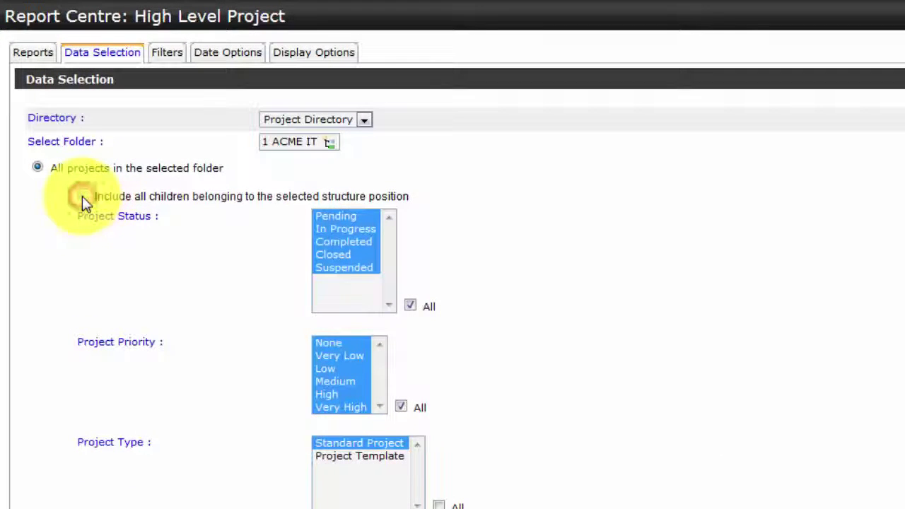
{"action": "left_click", "coordinate": [82, 196]}
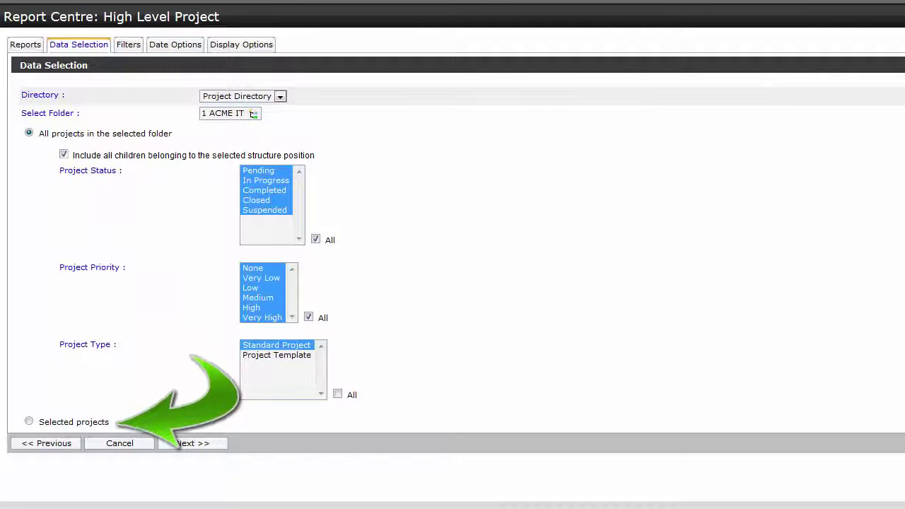
{"action": "left_click", "coordinate": [254, 114]}
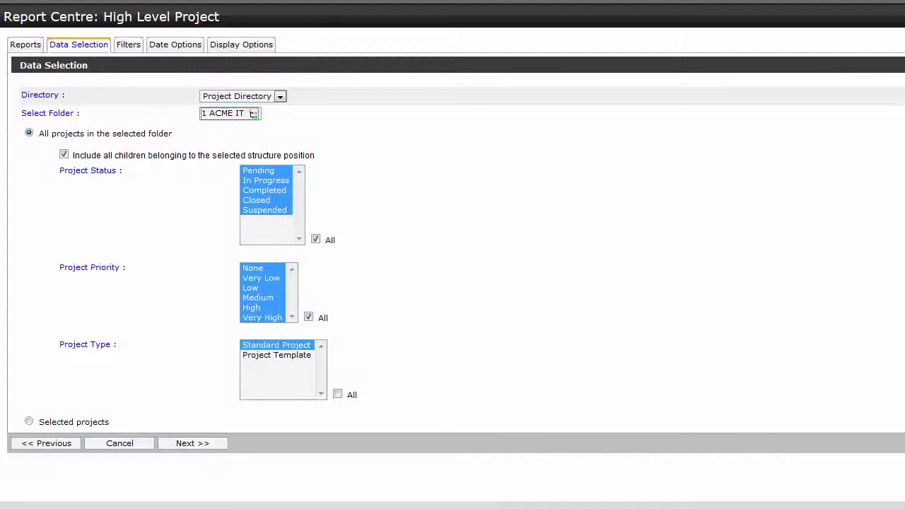
{"action": "left_click", "coordinate": [221, 116]}
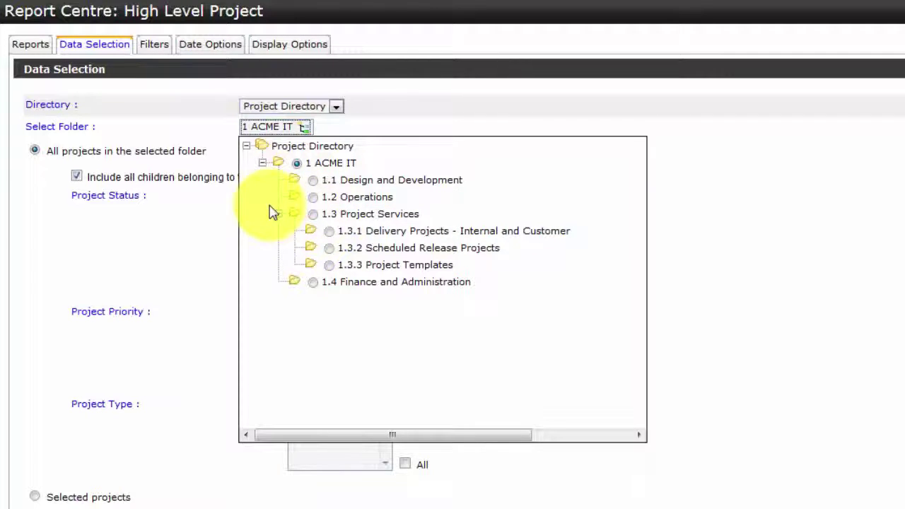
{"action": "left_click", "coordinate": [296, 162]}
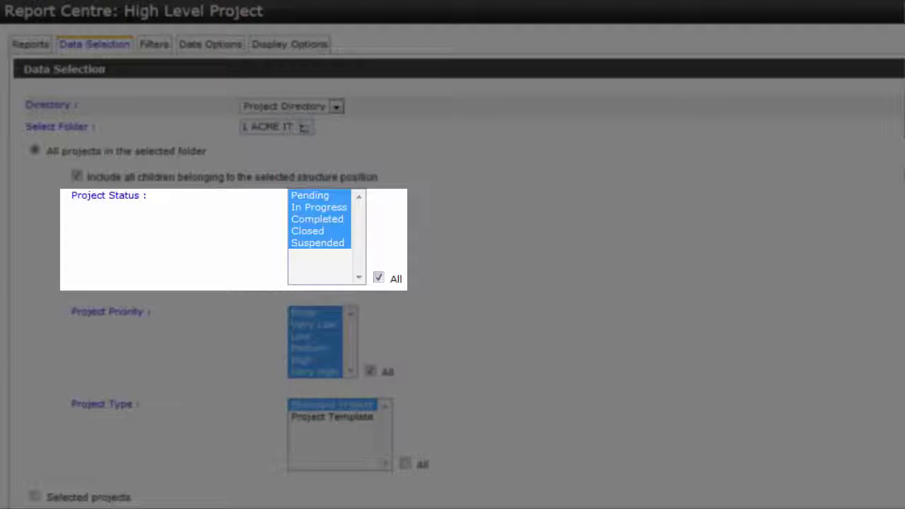
{"action": "key", "text": "ctrl"}
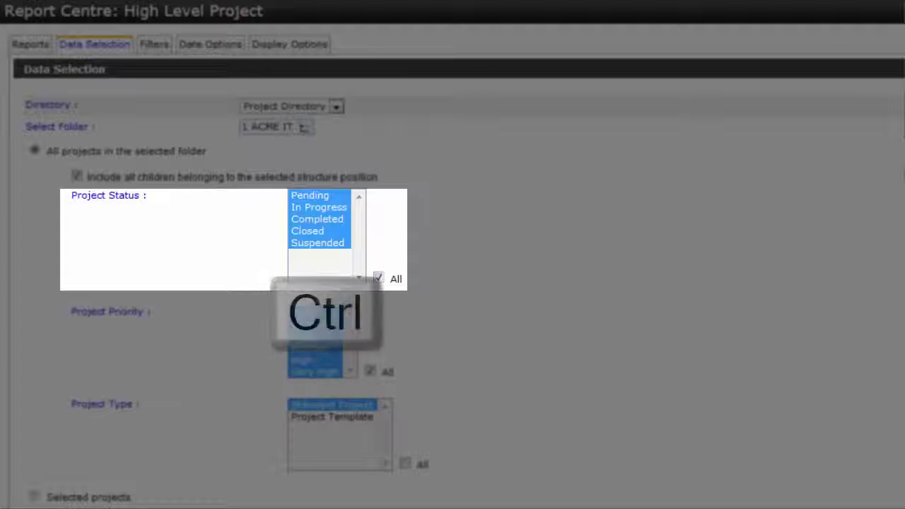
{"action": "left_click", "coordinate": [306, 231], "text": "ctrl"}
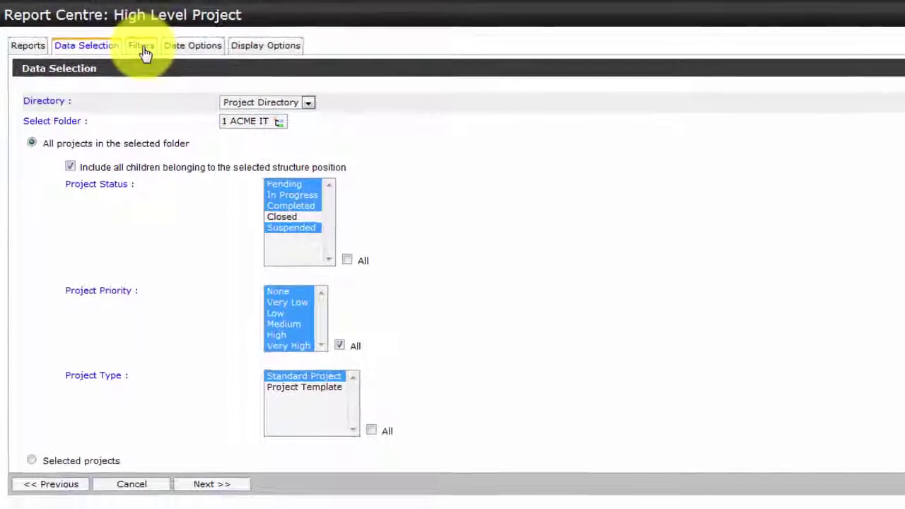
- Restrict the report filters to the Work Type codes [02] Internal Project and [03] Customer Project
{"action": "left_click", "coordinate": [205, 485]}
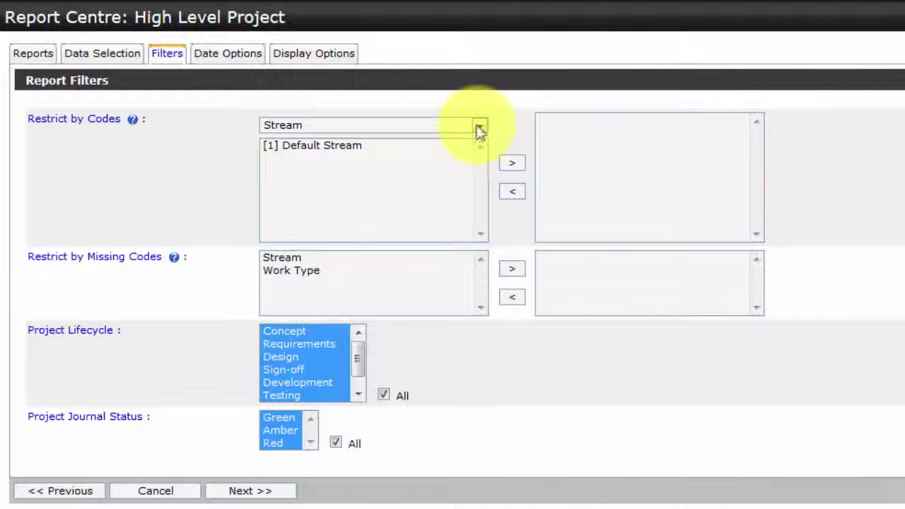
{"action": "left_click", "coordinate": [480, 127]}
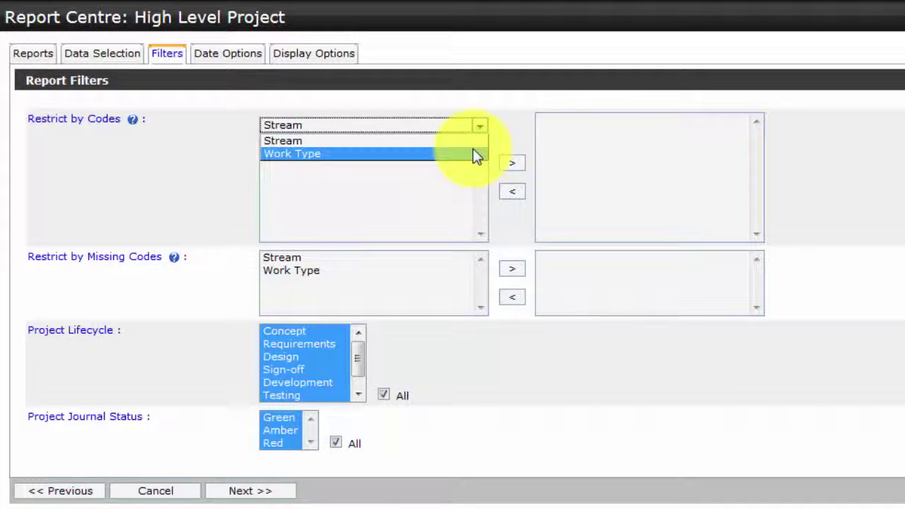
{"action": "left_click", "coordinate": [474, 152]}
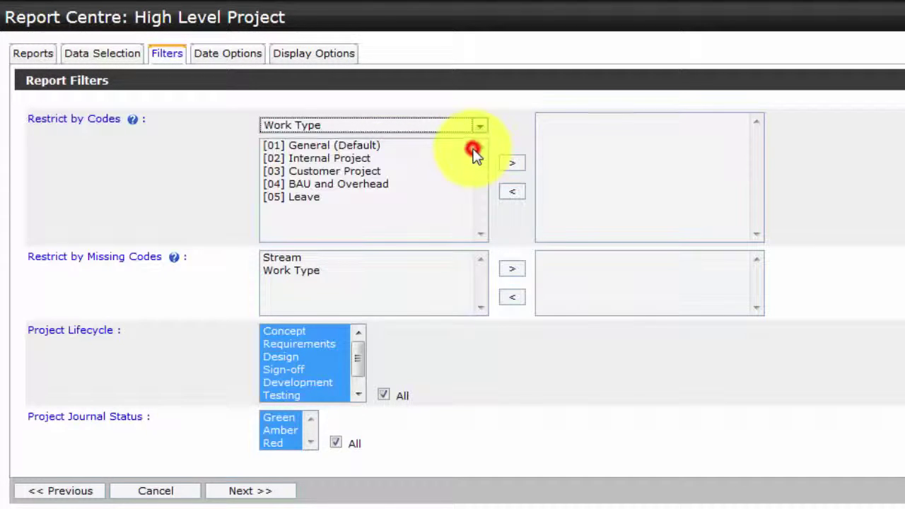
{"action": "left_click", "coordinate": [357, 157], "text": "ctrl"}
{"action": "left_click", "coordinate": [357, 170], "text": "ctrl"}
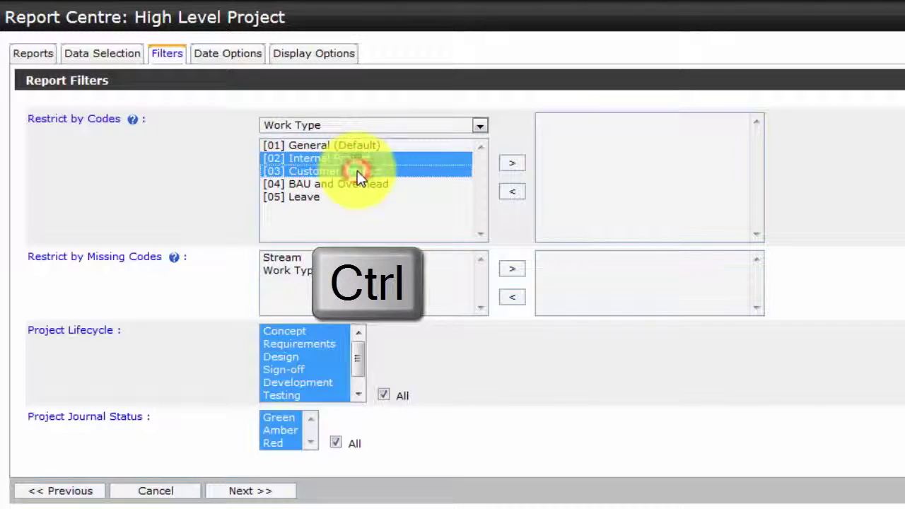
{"action": "left_click", "coordinate": [512, 163]}
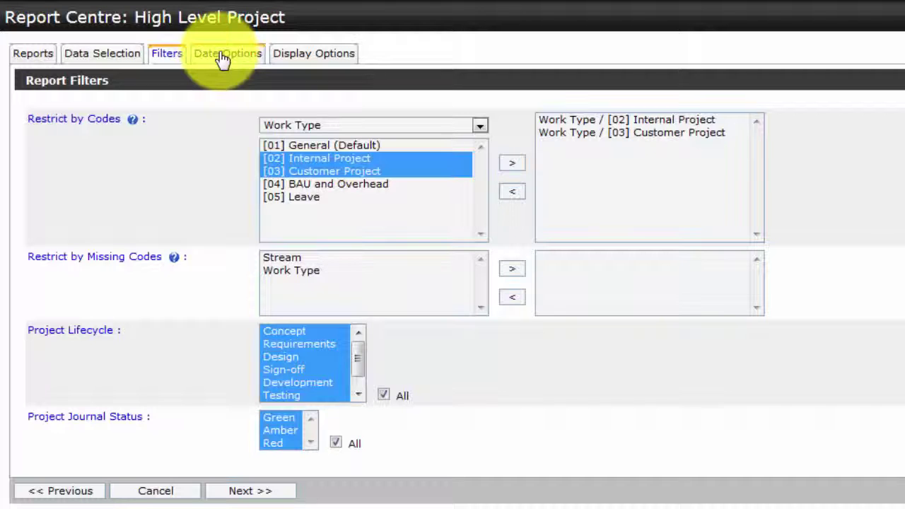
- Set the report's timeframe type to Moving Window in the date options
{"action": "left_click", "coordinate": [222, 491]}
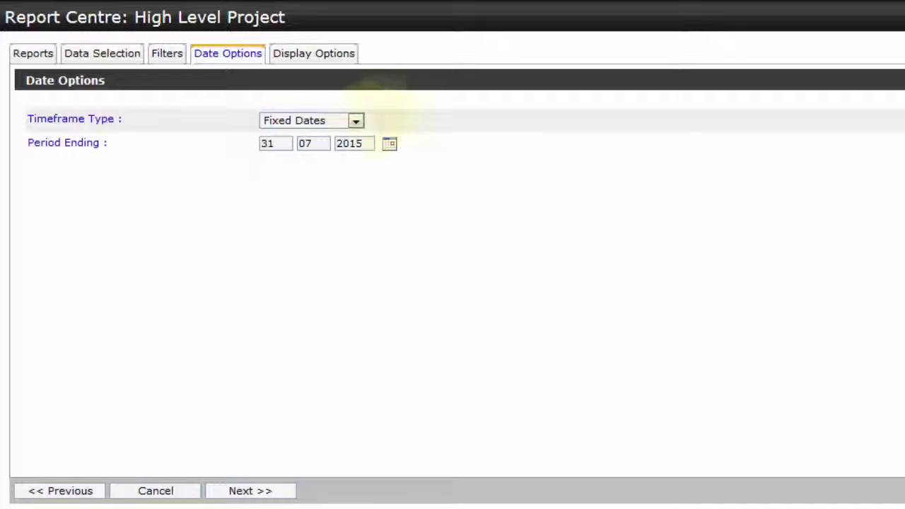
{"action": "left_click", "coordinate": [355, 124]}
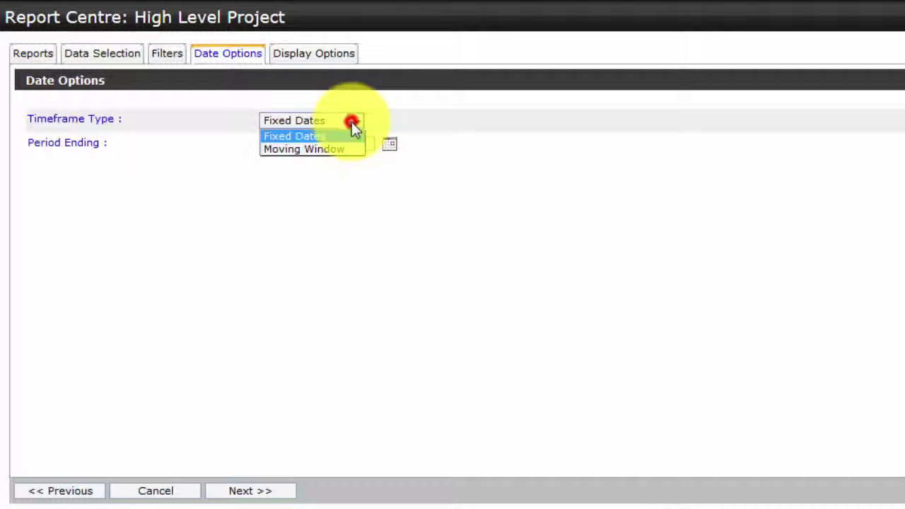
{"action": "left_click", "coordinate": [345, 150]}
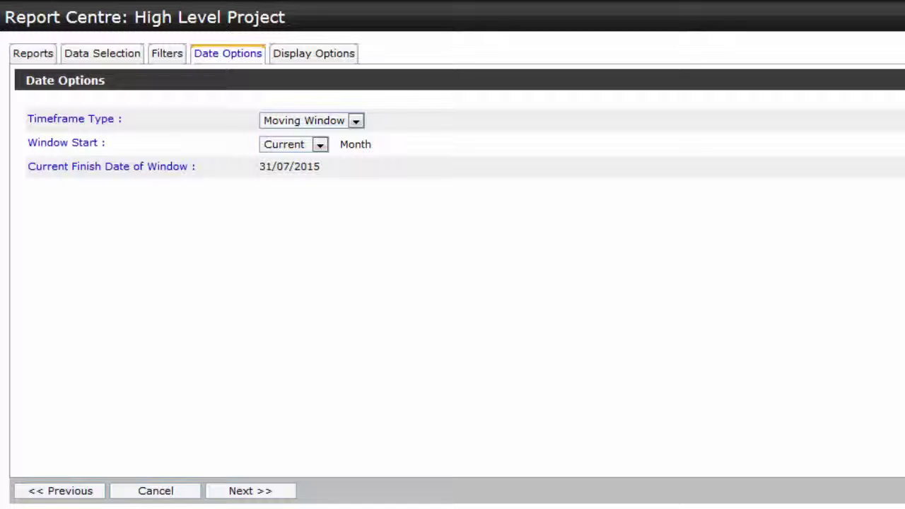
- Try a window start of Previous 2 Month, and return the setting to Current
{"action": "left_click", "coordinate": [320, 145]}
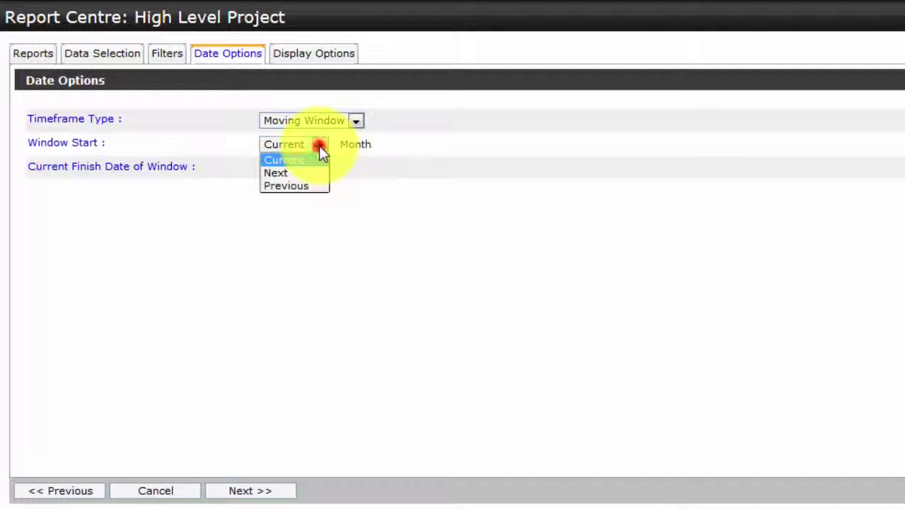
{"action": "left_click", "coordinate": [306, 185]}
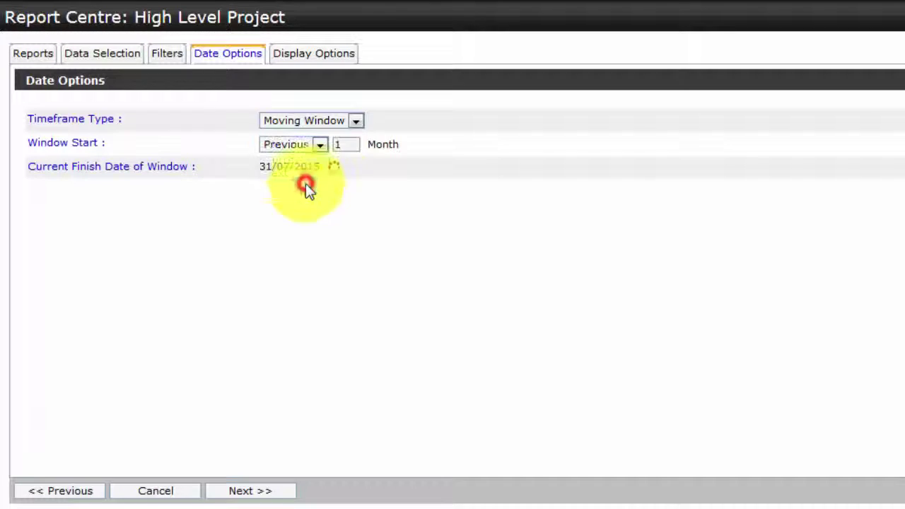
{"action": "double_click", "coordinate": [349, 143]}
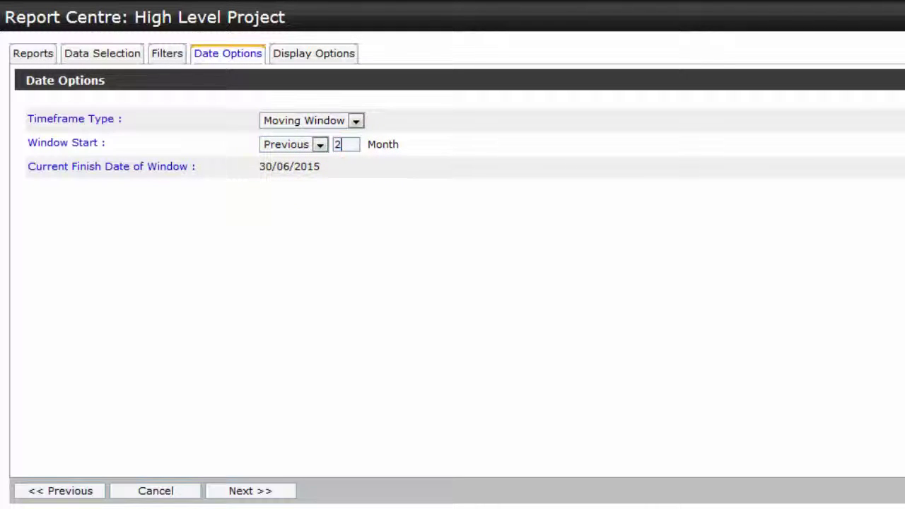
{"action": "left_click", "coordinate": [320, 146]}
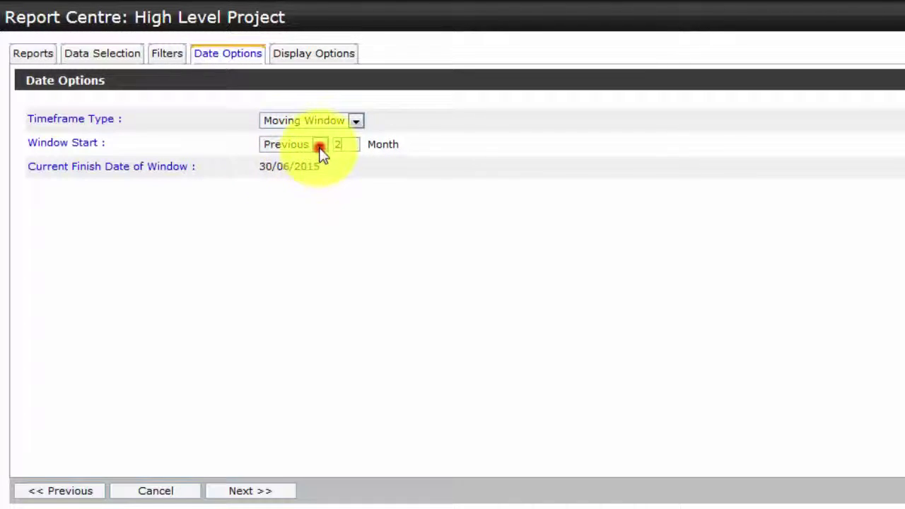
{"action": "left_click", "coordinate": [314, 160]}
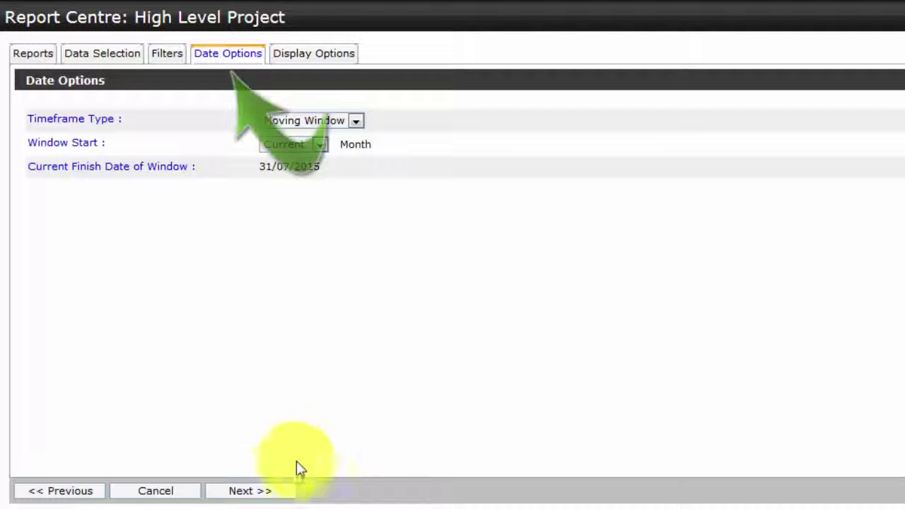
- Title the report "Acme IT Internal and Customer Summary Project Report", comment "All current active projects AD 2015-07", and enable Display Grouping Lines
{"action": "left_click", "coordinate": [273, 494]}
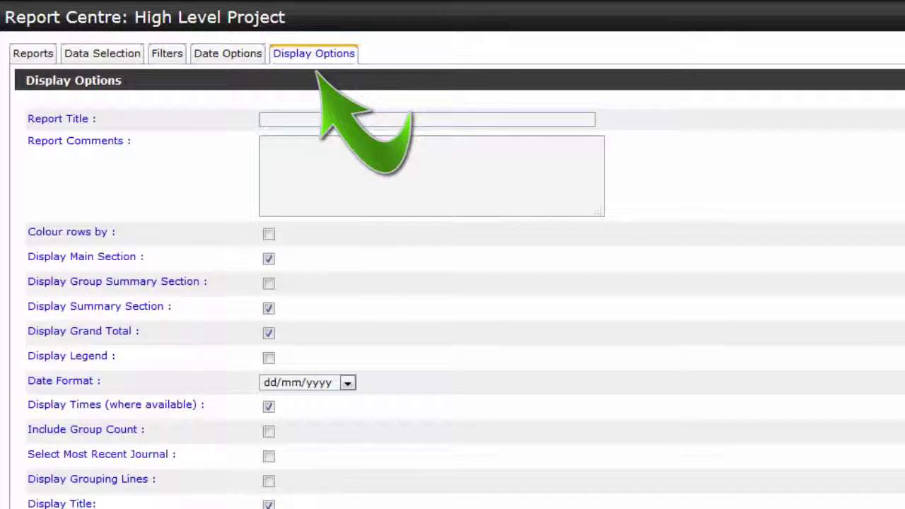
{"action": "type", "text": "Ac"}
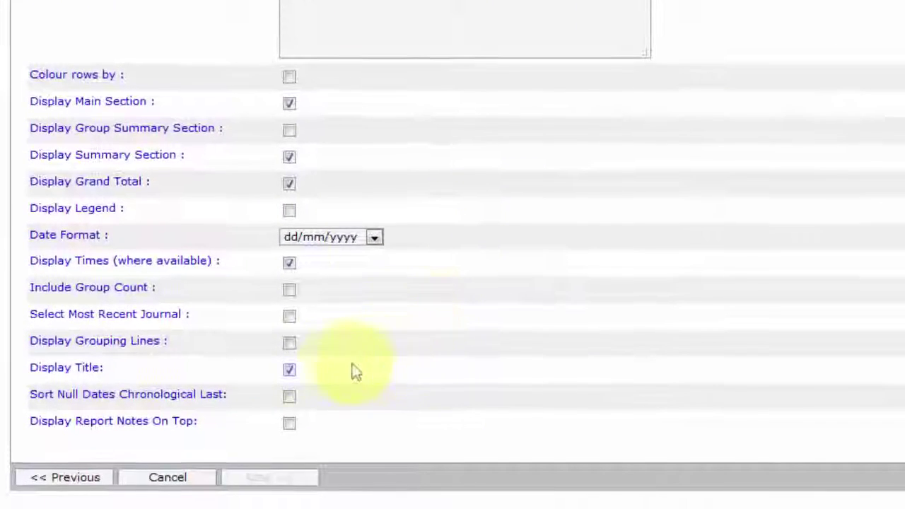
{"action": "left_click", "coordinate": [289, 342]}
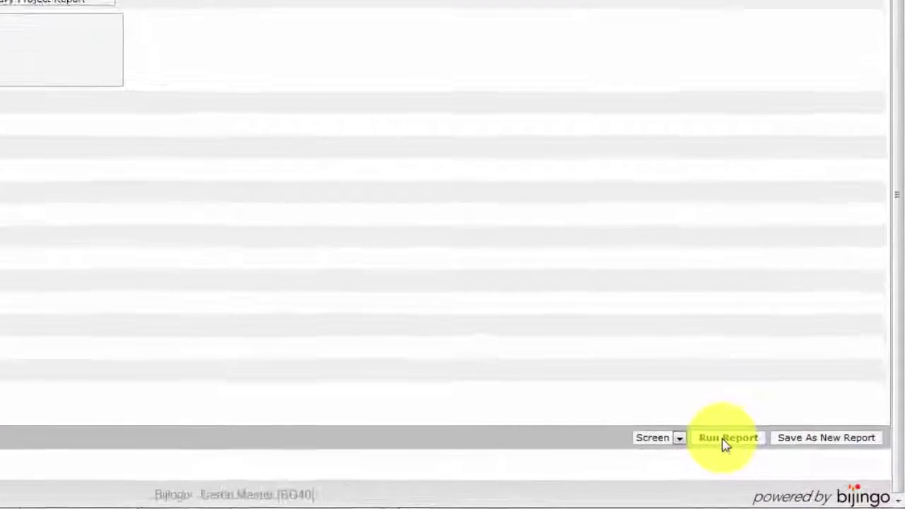
- Run the report to the screen and review its internal and customer project sections
{"action": "left_click", "coordinate": [781, 462]}
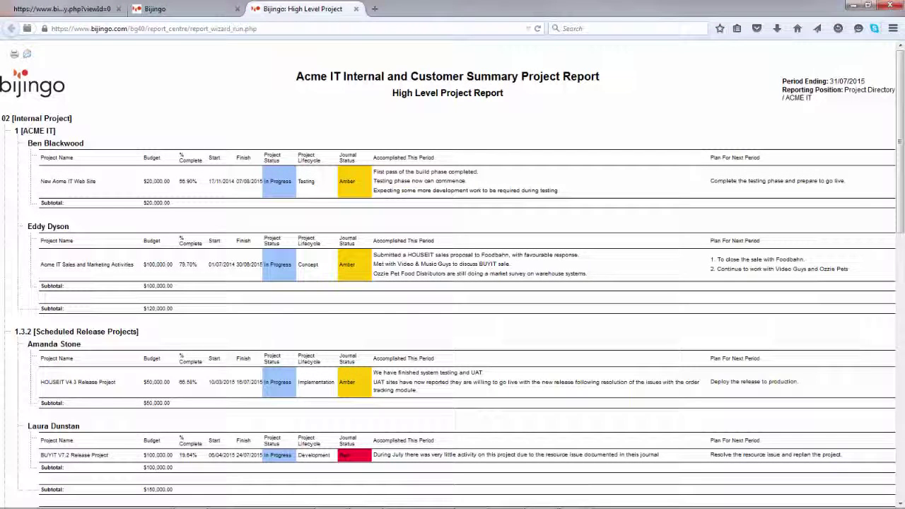
{"action": "scroll", "coordinate": [862, 447], "scroll_direction": "down", "scroll_amount": 4}
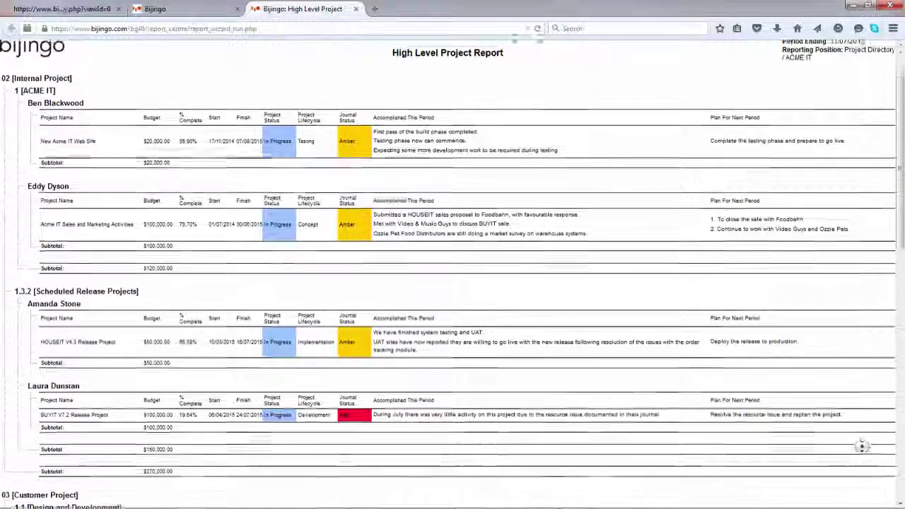
{"action": "scroll", "coordinate": [862, 446], "scroll_direction": "down", "scroll_amount": 5}
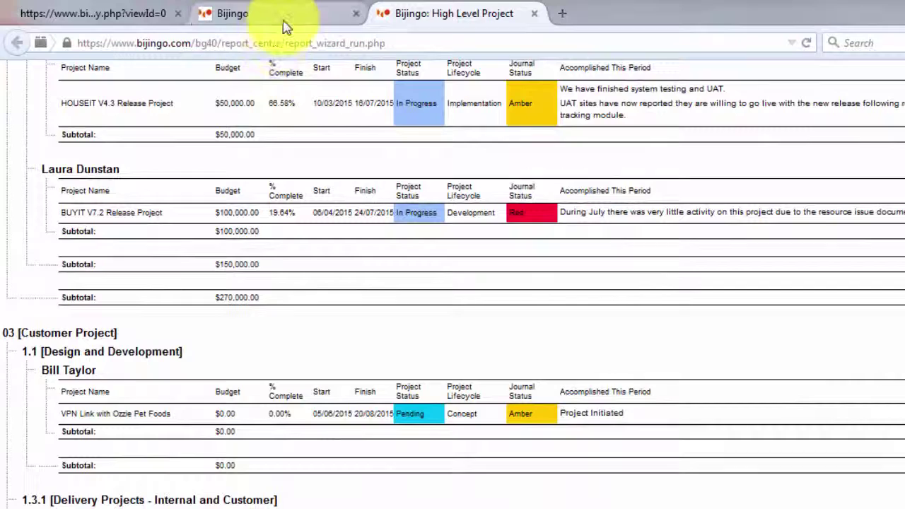
- Save the configuration as a new private report, reusing the report title "Acme IT Internal and Customer Summary Project Report" as its name
{"action": "left_click", "coordinate": [284, 23]}
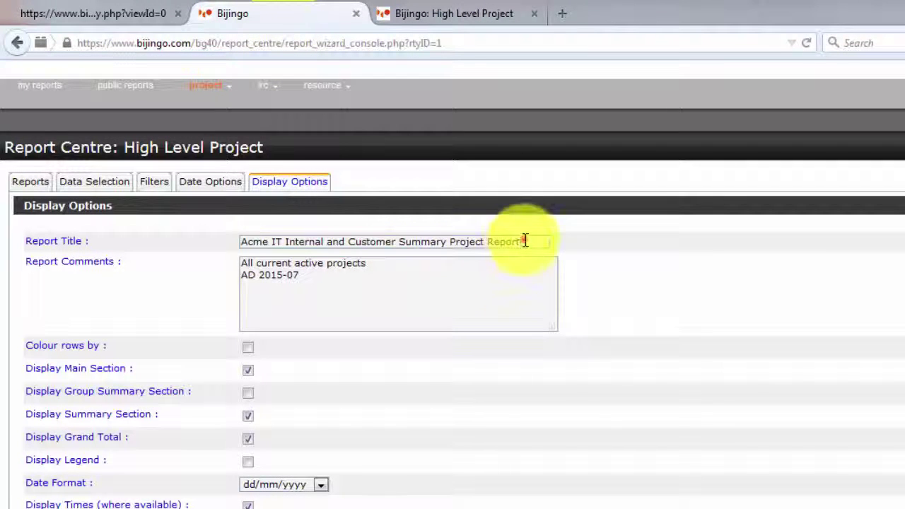
{"action": "left_click_drag", "start_coordinate": [525, 242], "coordinate": [241, 241]}
{"action": "key", "text": "ctrl+c"}
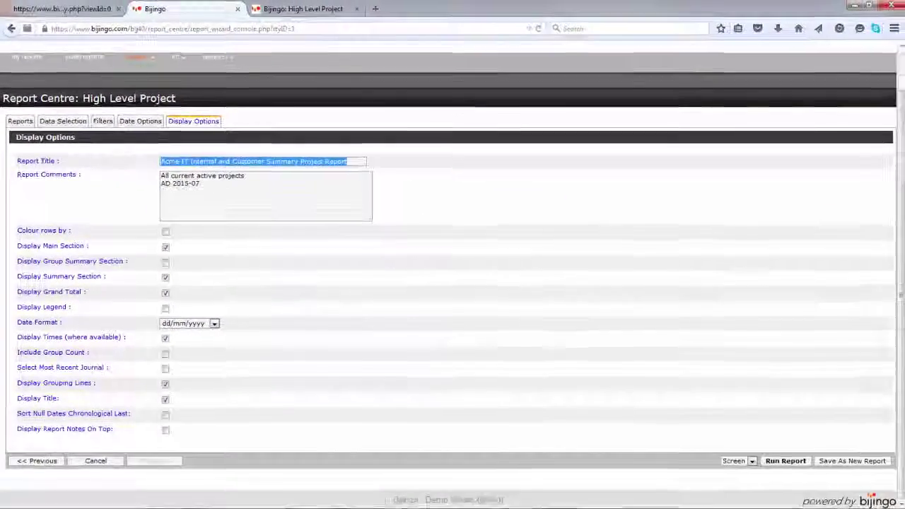
{"action": "left_click", "coordinate": [874, 458]}
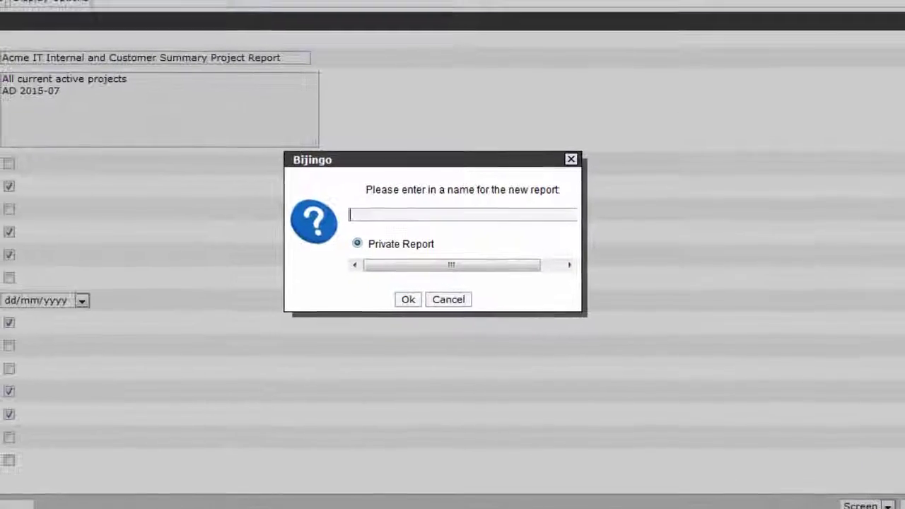
{"action": "key", "text": "ctrl+v"}
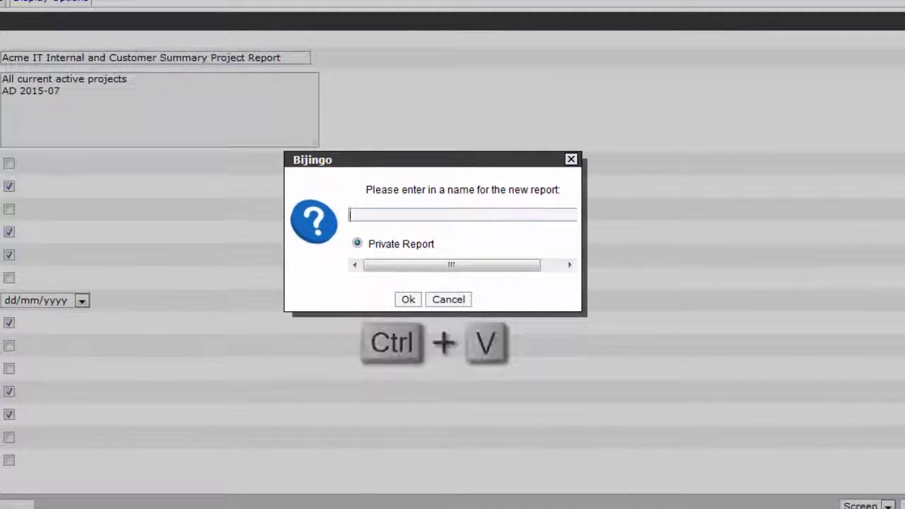
{"action": "key", "text": "ctrl+v"}
{"action": "left_click", "coordinate": [408, 301]}
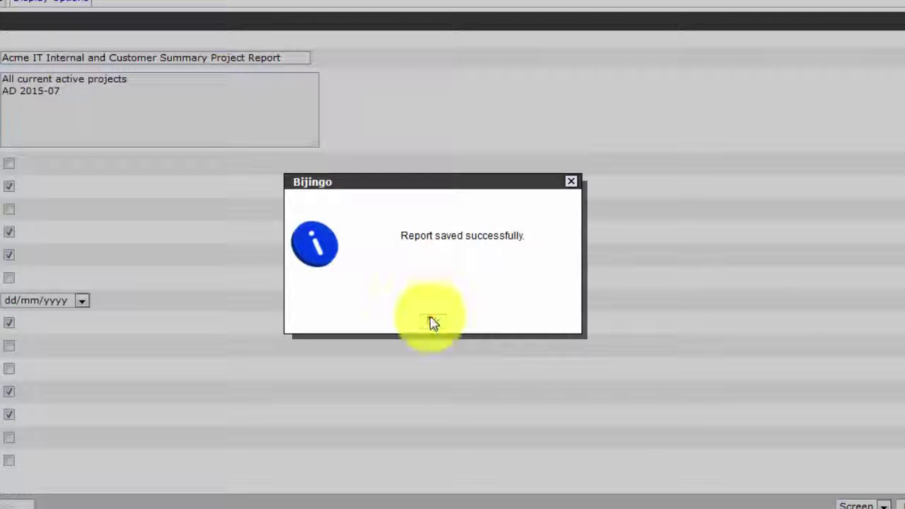
- Open the saved Acme IT Internal and Customer Summary Project Report from My Reports for editing
{"action": "left_click", "coordinate": [429, 316]}
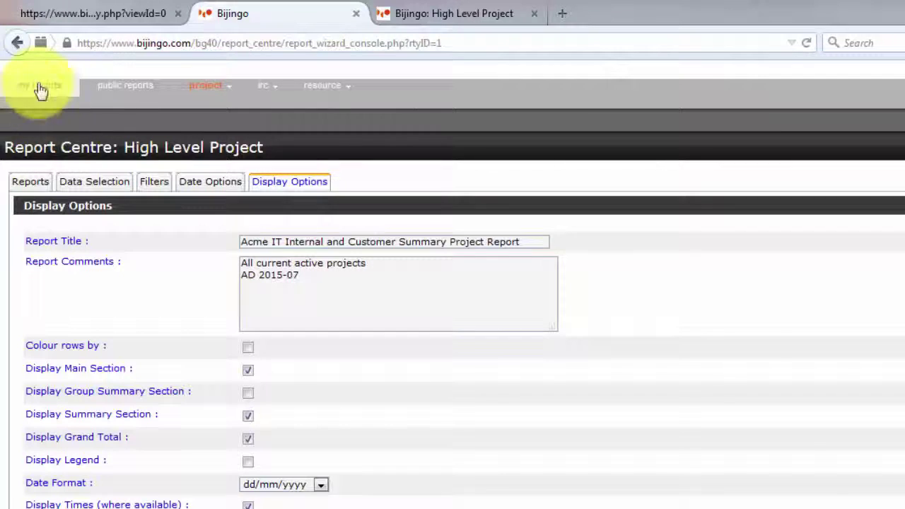
{"action": "left_click", "coordinate": [40, 86]}
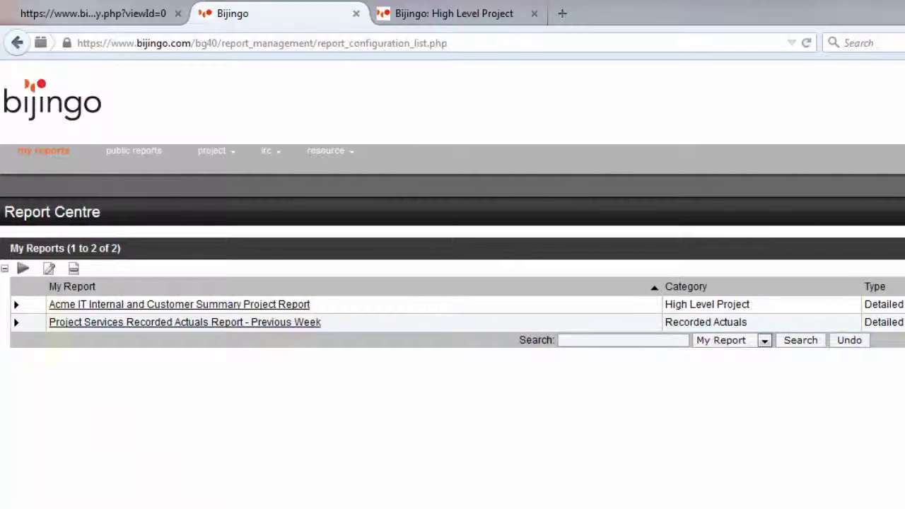
{"action": "left_click", "coordinate": [67, 303]}
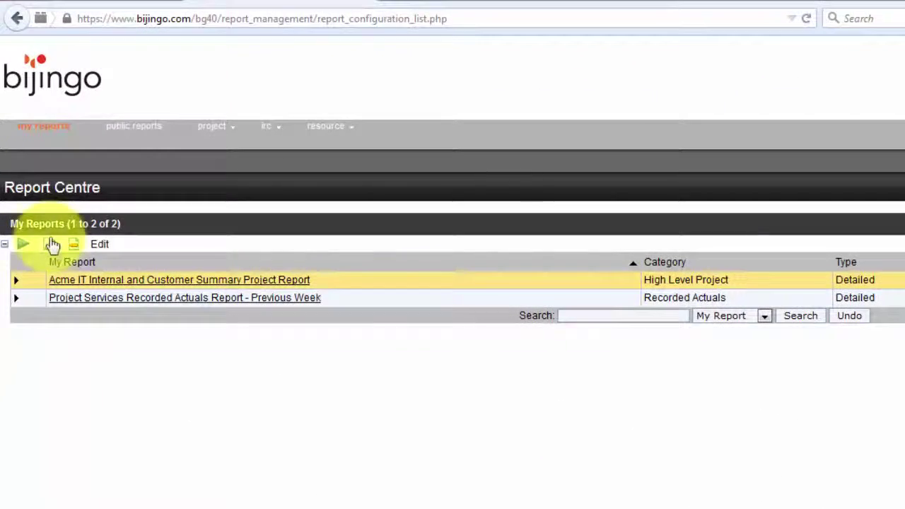
{"action": "left_click", "coordinate": [51, 244]}
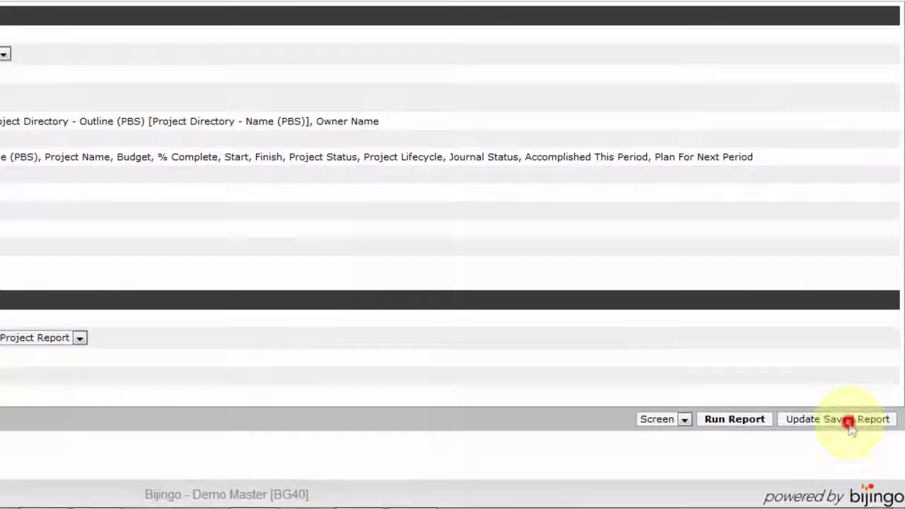
- Update the saved Acme IT Internal and Customer Summary Project Report, overwriting the existing report
{"action": "left_click", "coordinate": [848, 420]}
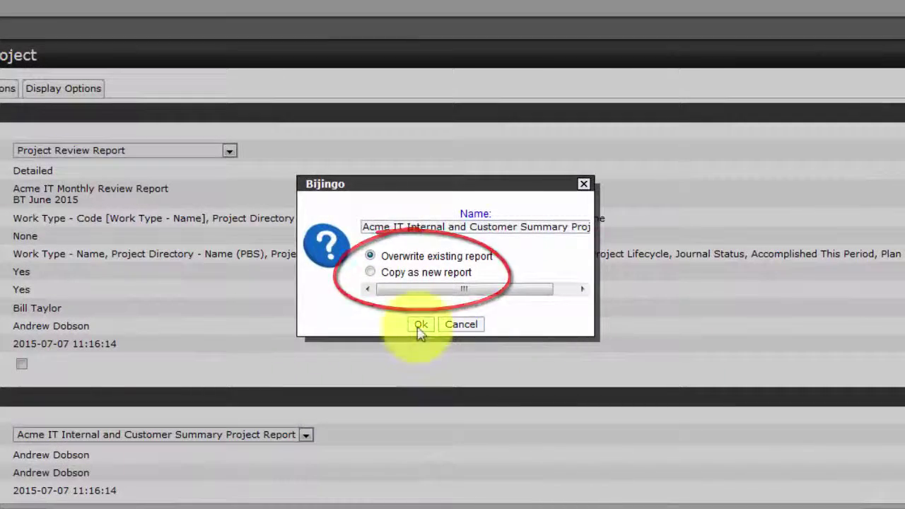
{"action": "left_click", "coordinate": [419, 326]}
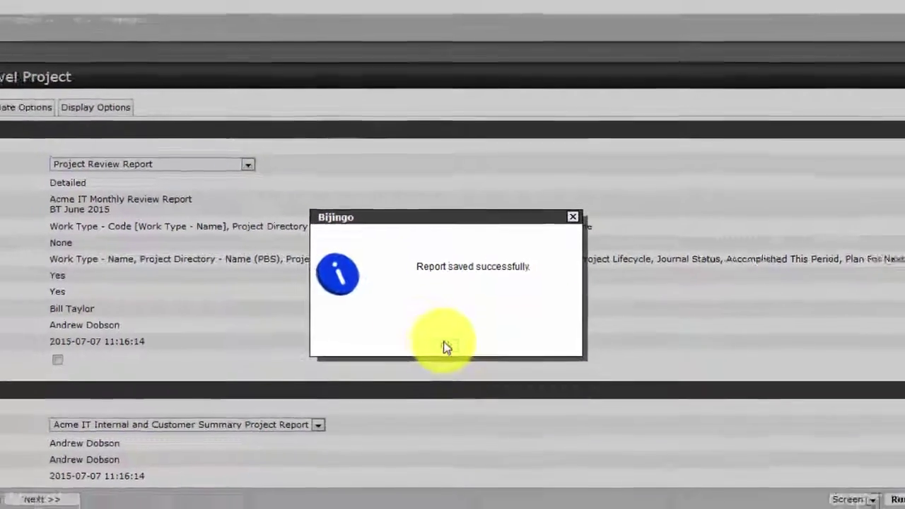
{"action": "left_click", "coordinate": [446, 347]}
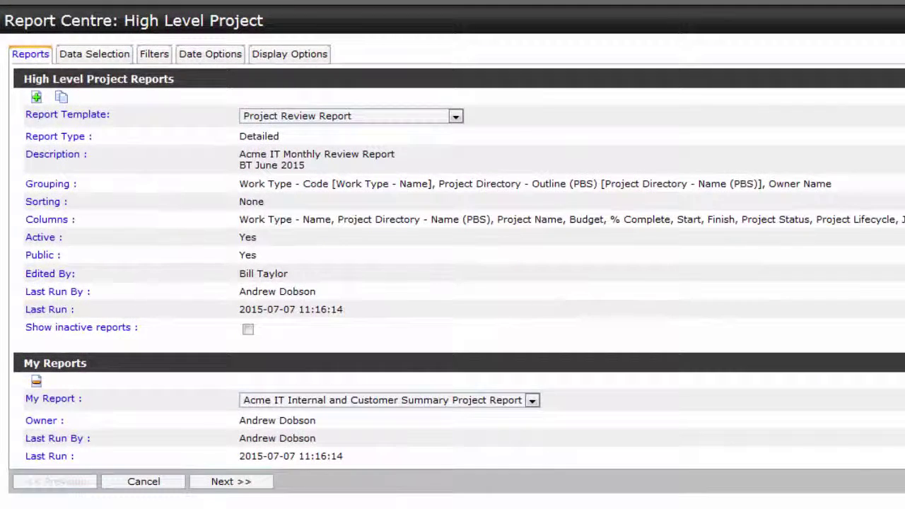
- Review the saved report's data selection, filters, date options and display options, and return to its report overview
{"action": "left_click", "coordinate": [111, 60]}
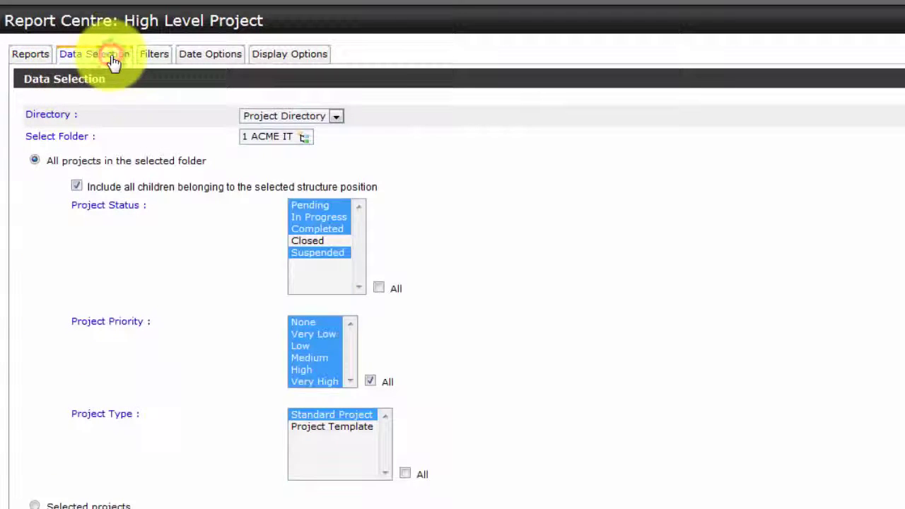
{"action": "left_click", "coordinate": [157, 61]}
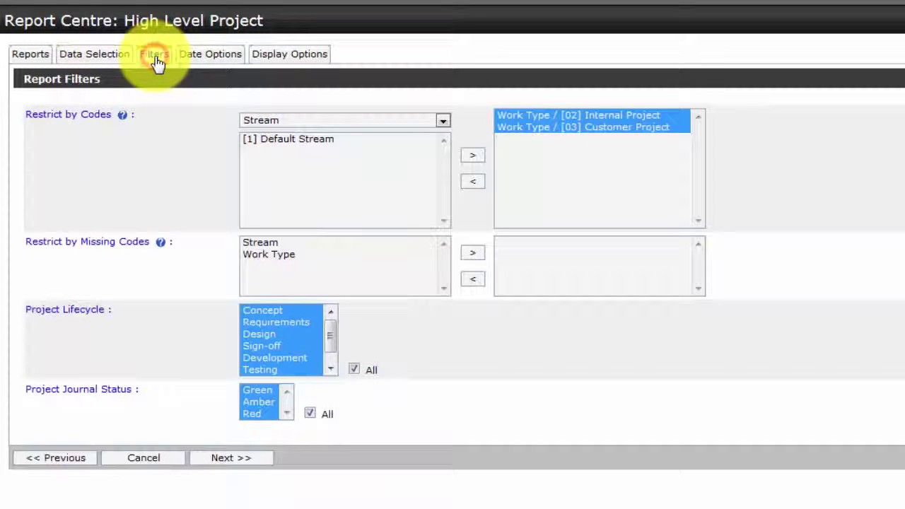
{"action": "left_click", "coordinate": [203, 62]}
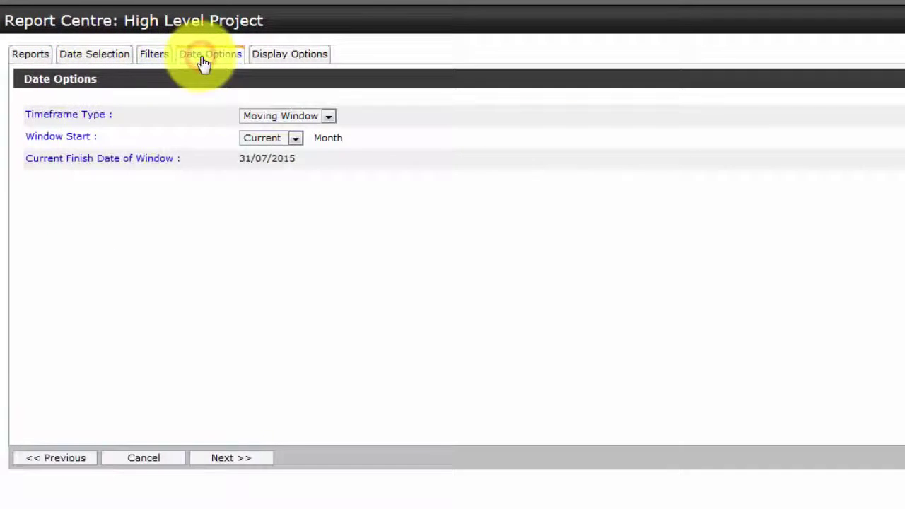
{"action": "left_click", "coordinate": [282, 62]}
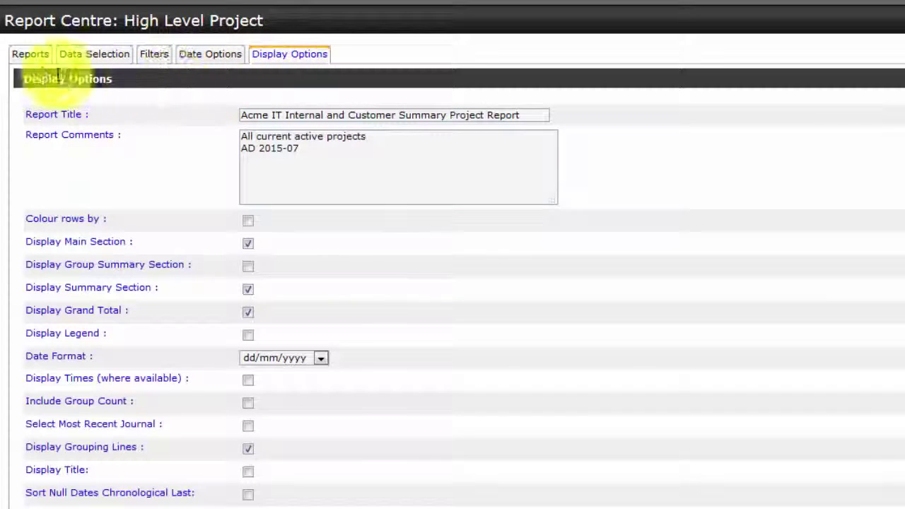
{"action": "left_click", "coordinate": [34, 62]}
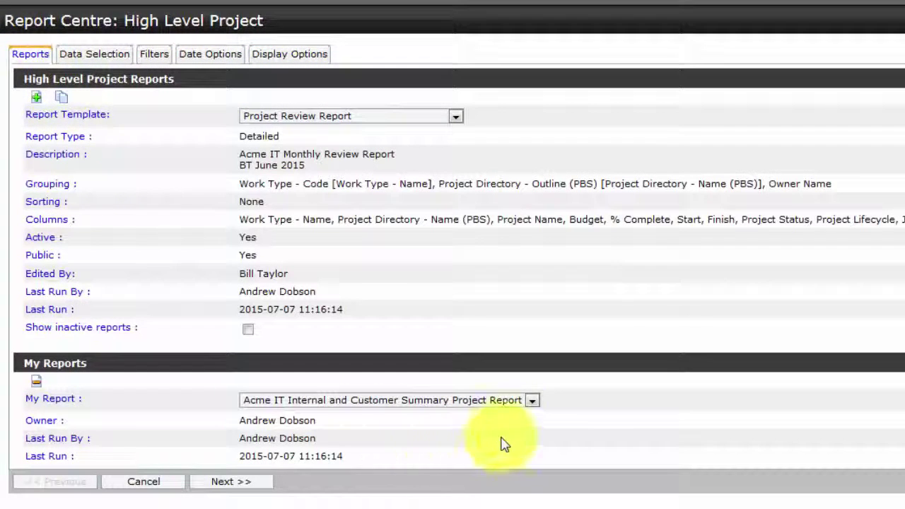
- Check the saved reports available for the Project Review Report template, and select Acme IT Project Review Report - Current Month
{"action": "left_click", "coordinate": [533, 401]}
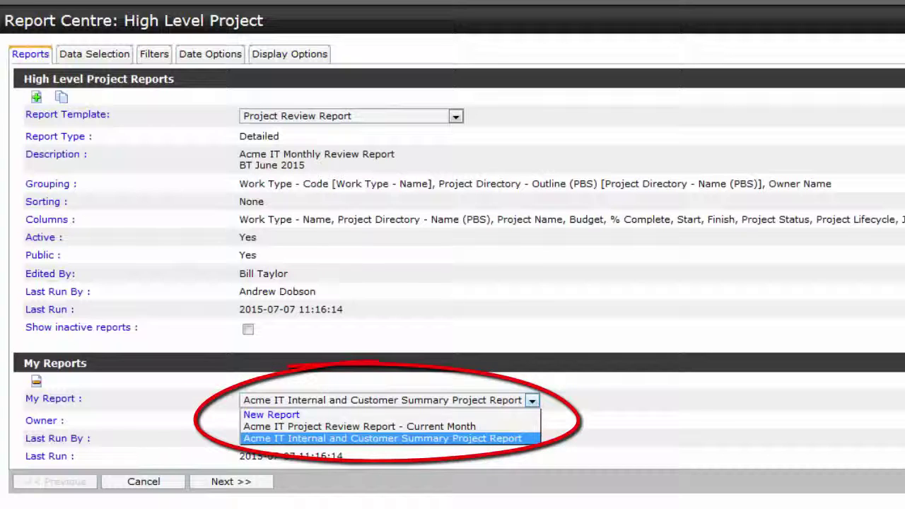
{"action": "left_click", "coordinate": [382, 438]}
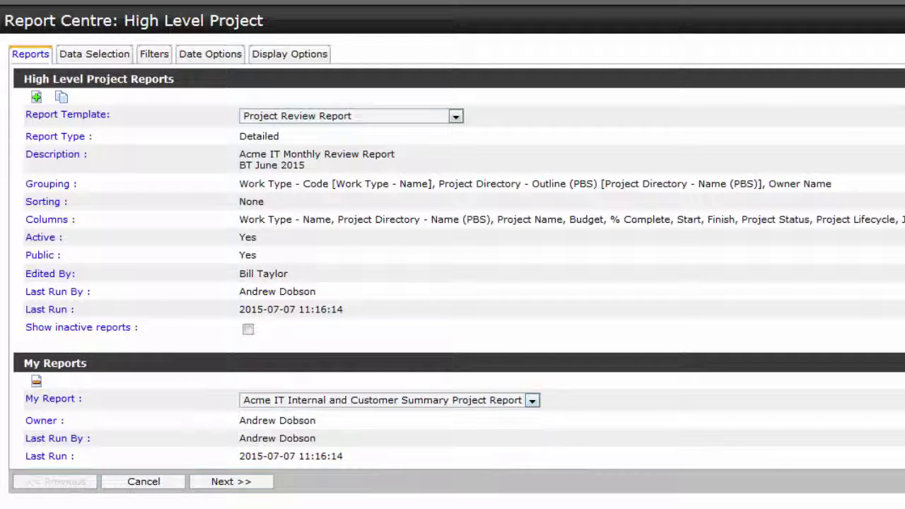
{"action": "left_click", "coordinate": [532, 401]}
{"action": "left_click", "coordinate": [499, 423]}
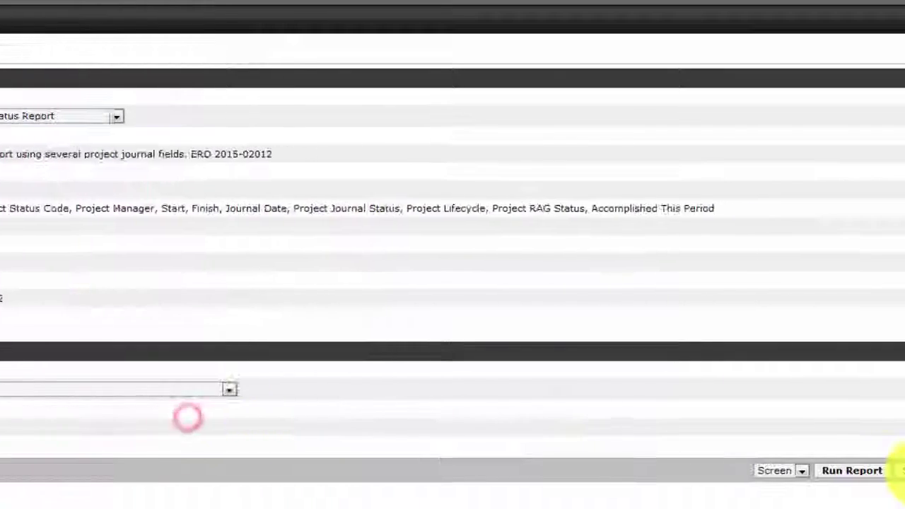
- Start saving a new report based on the Compact Project Status Report template, and mark it as a Public Report
{"action": "left_click", "coordinate": [808, 473]}
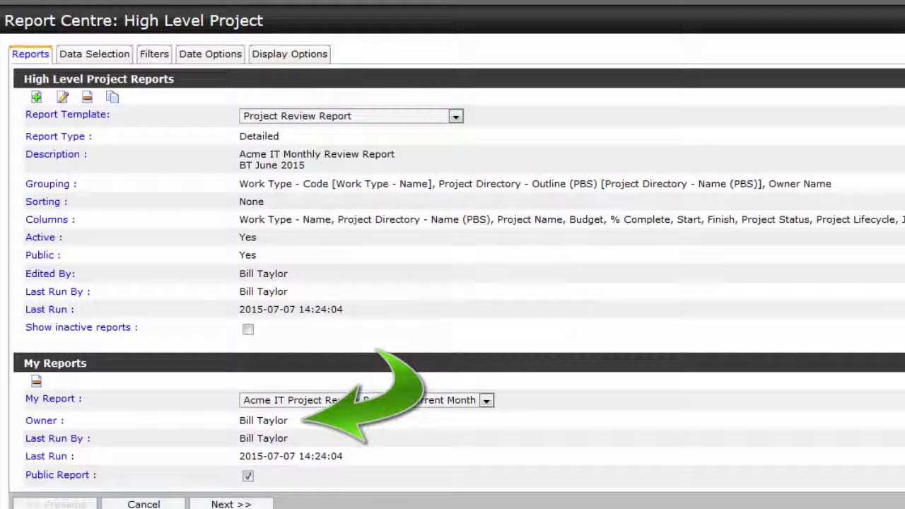
{"action": "left_click", "coordinate": [487, 401]}
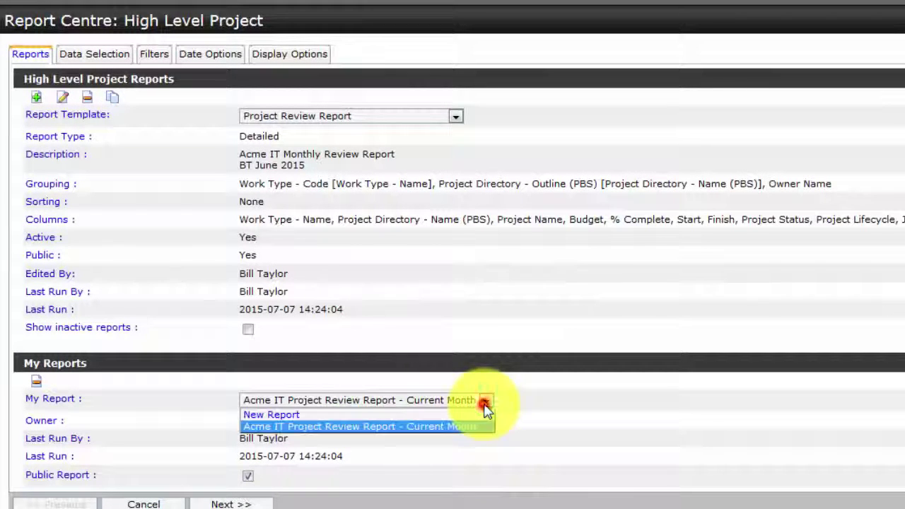
{"action": "left_click", "coordinate": [485, 415]}
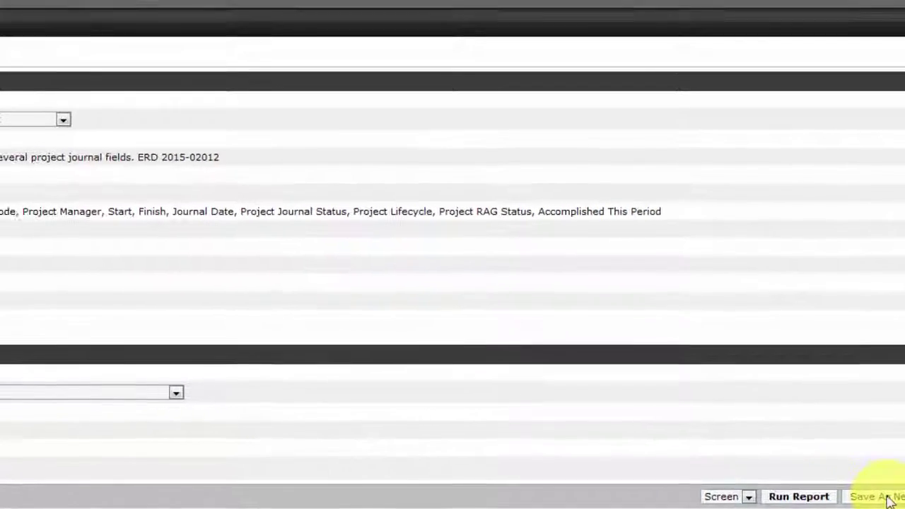
{"action": "left_click", "coordinate": [834, 487]}
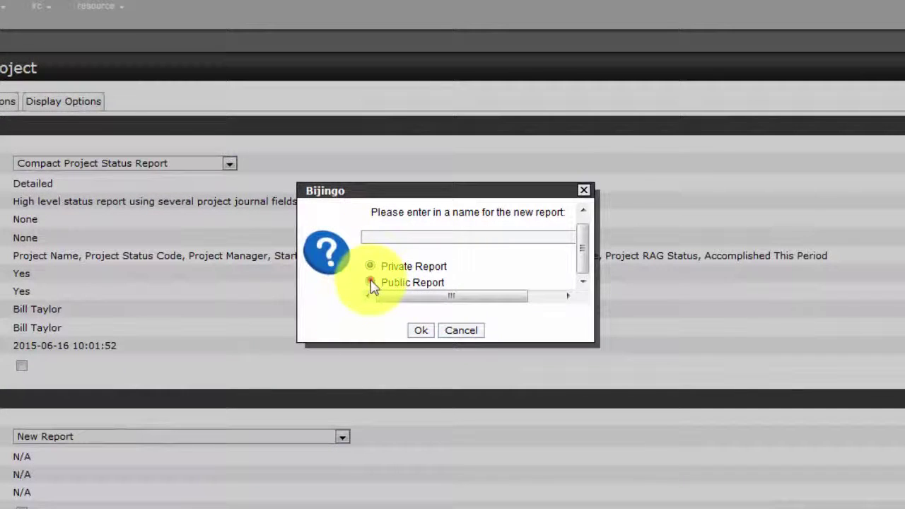
{"action": "left_click", "coordinate": [371, 282]}
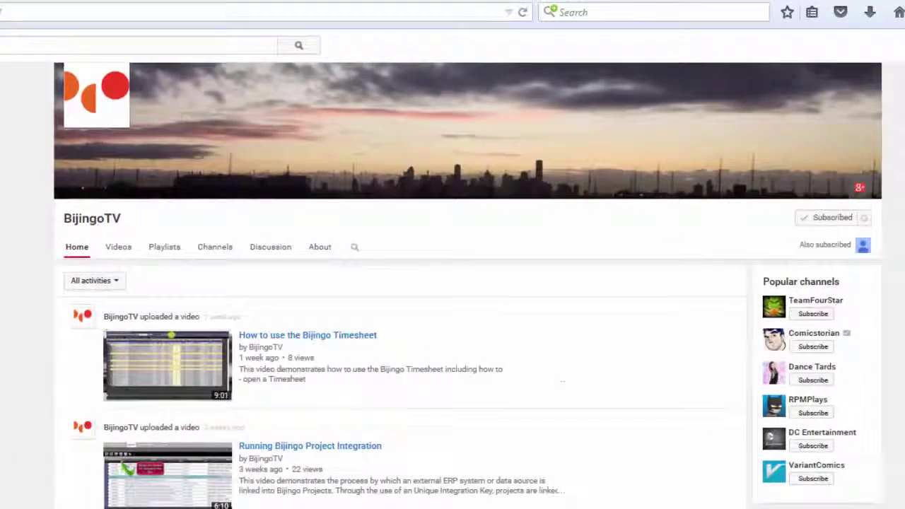
- Browse the uploaded videos on the BijingoTV channel's home page
{"action": "scroll", "coordinate": [452, 283], "scroll_direction": "down", "scroll_amount": 3}
{"action": "scroll", "coordinate": [452, 283], "scroll_direction": "down", "scroll_amount": 3}
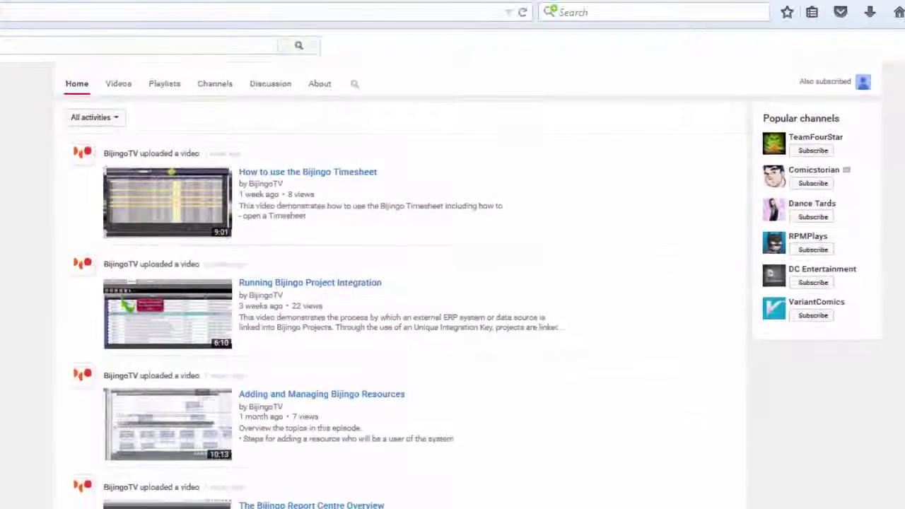
{"action": "scroll", "coordinate": [453, 283], "scroll_direction": "down", "scroll_amount": 3}
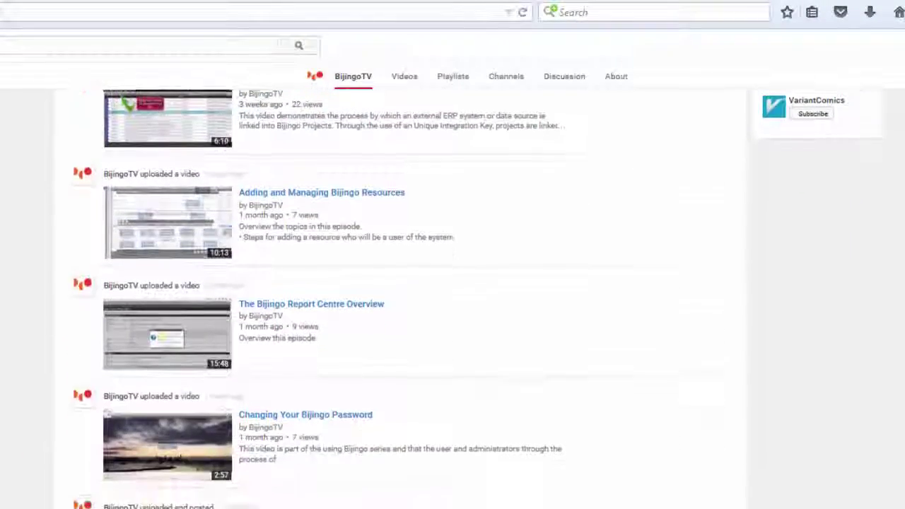
{"action": "scroll", "coordinate": [453, 282], "scroll_direction": "down", "scroll_amount": 1}
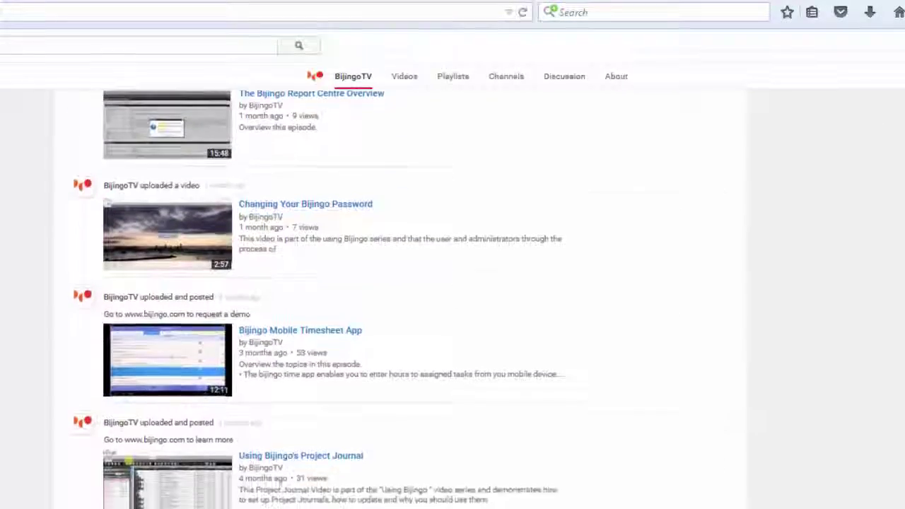